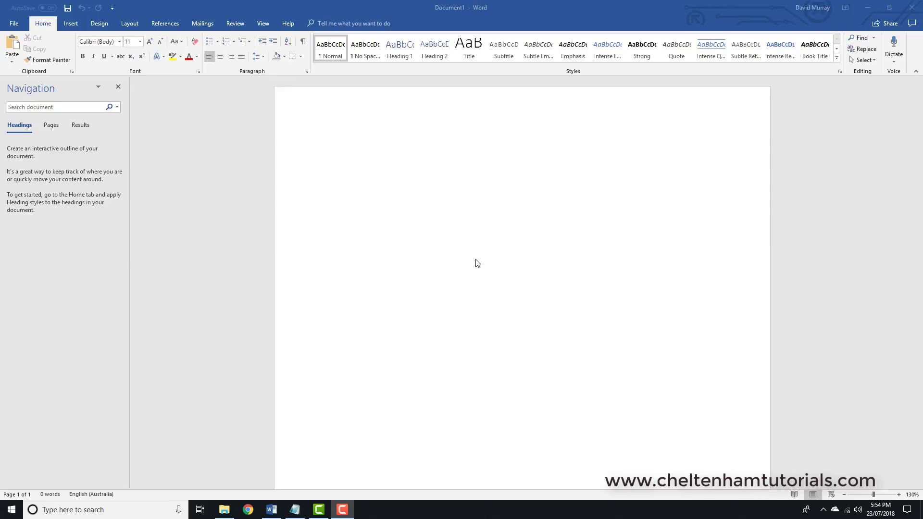
Insert a table with 7 columns and 5 rows into the blank document.
{"action": "left_click", "coordinate": [432, 182]}
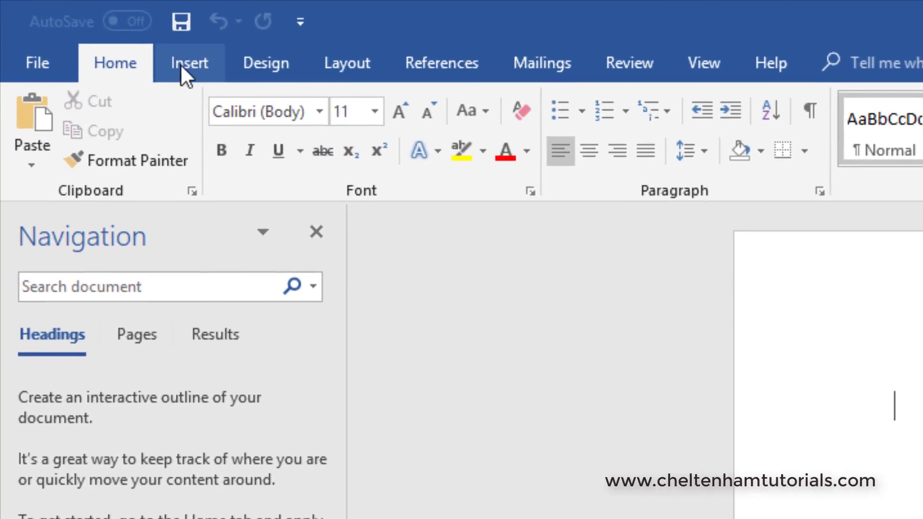
{"action": "left_click", "coordinate": [67, 24]}
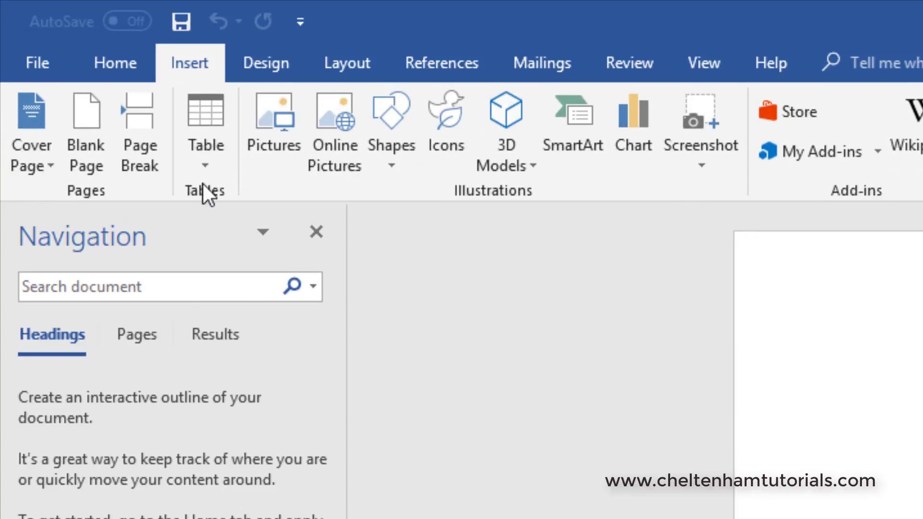
{"action": "left_click", "coordinate": [201, 115]}
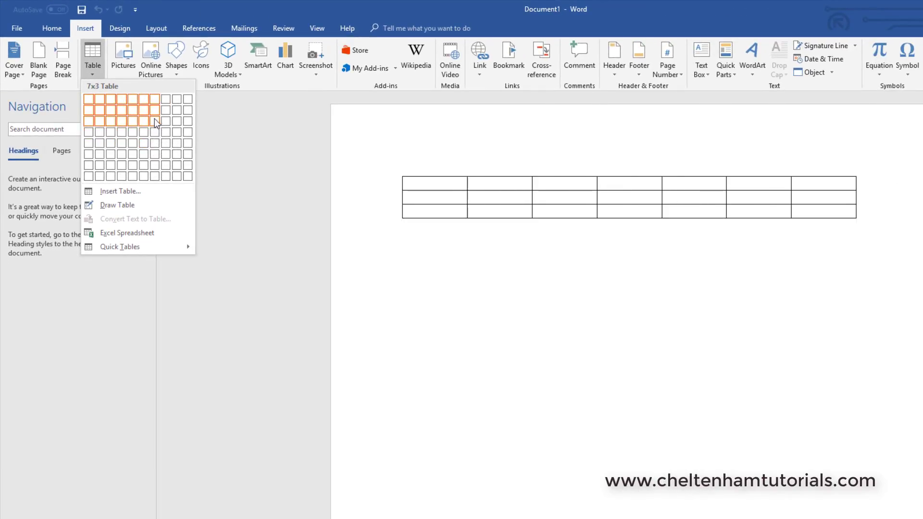
{"action": "left_click", "coordinate": [155, 153]}
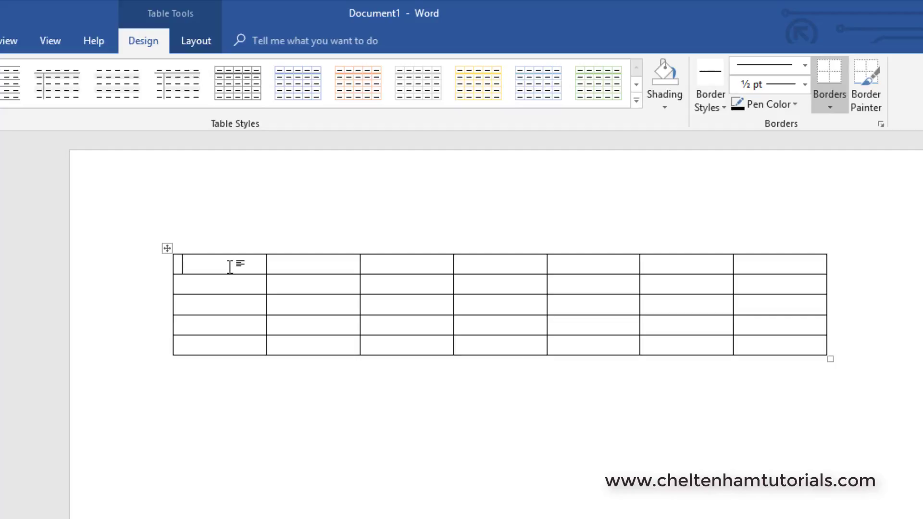
Fill the first four header cells with Monday, Tuesday, Wednesday and Thursday.
{"action": "type", "text": "Monday"}
{"action": "left_click", "coordinate": [301, 269]}
{"action": "type", "text": "Tuesday "}
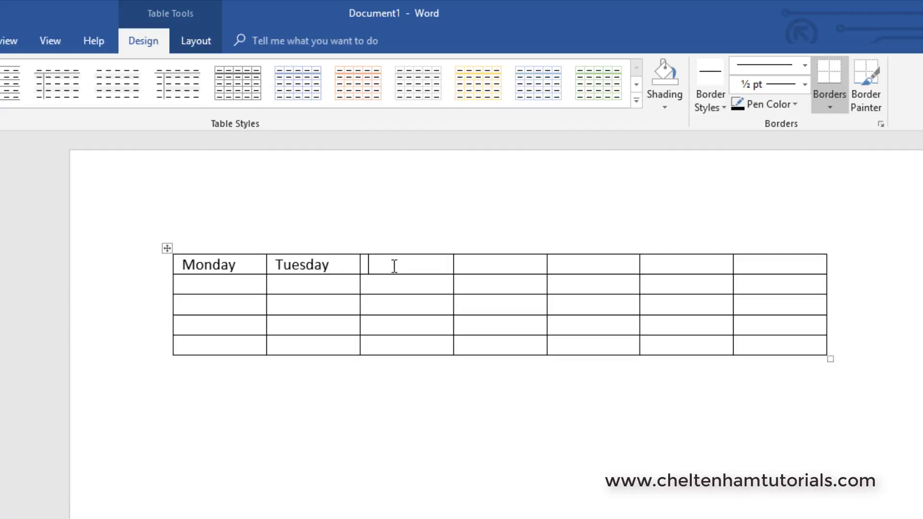
{"action": "type", "text": "Wednesday"}
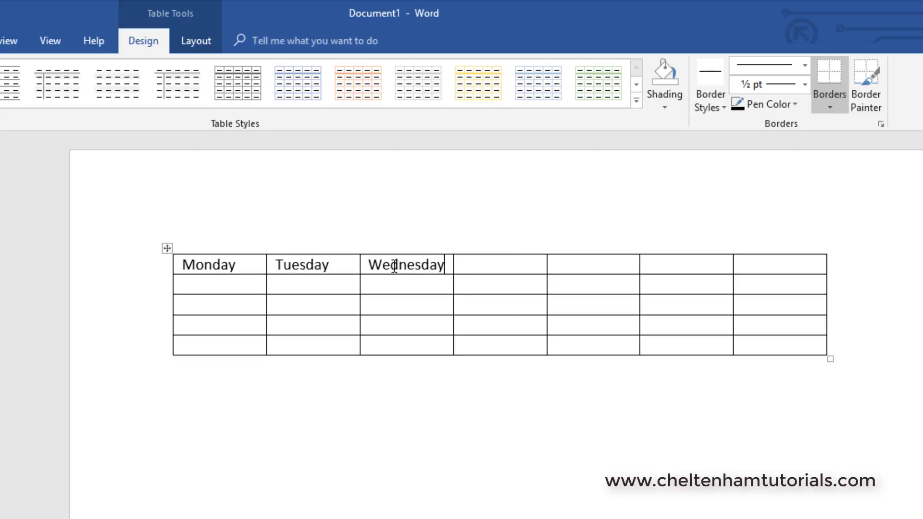
{"action": "left_click", "coordinate": [498, 270]}
{"action": "type", "text": "Thursd"}
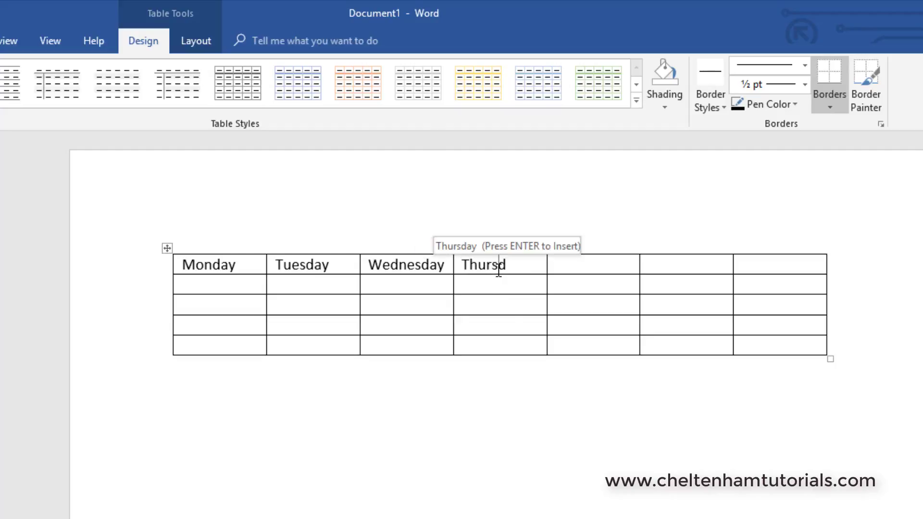
{"action": "key", "text": "Return"}
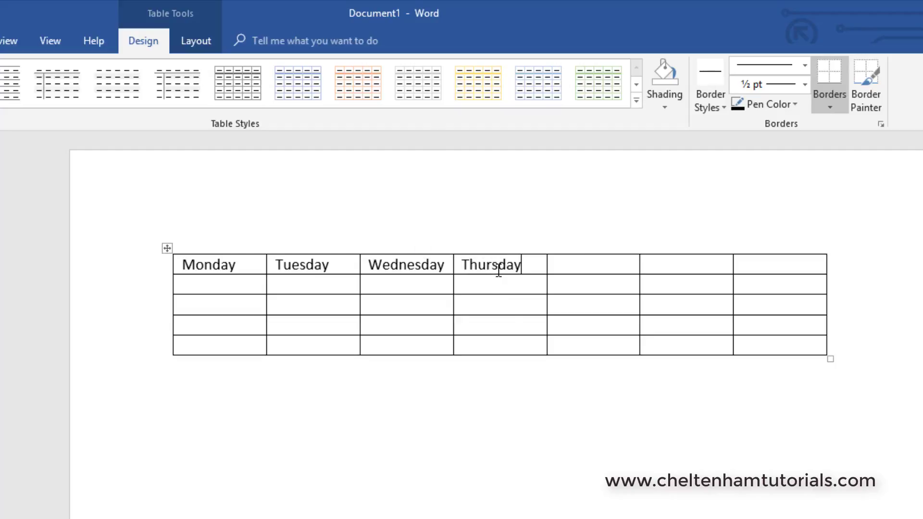
Enter Friday in the fifth header cell, fixing the misspelling with the spelling suggestion.
{"action": "left_click", "coordinate": [567, 264]}
{"action": "type", "text": "Firdya"}
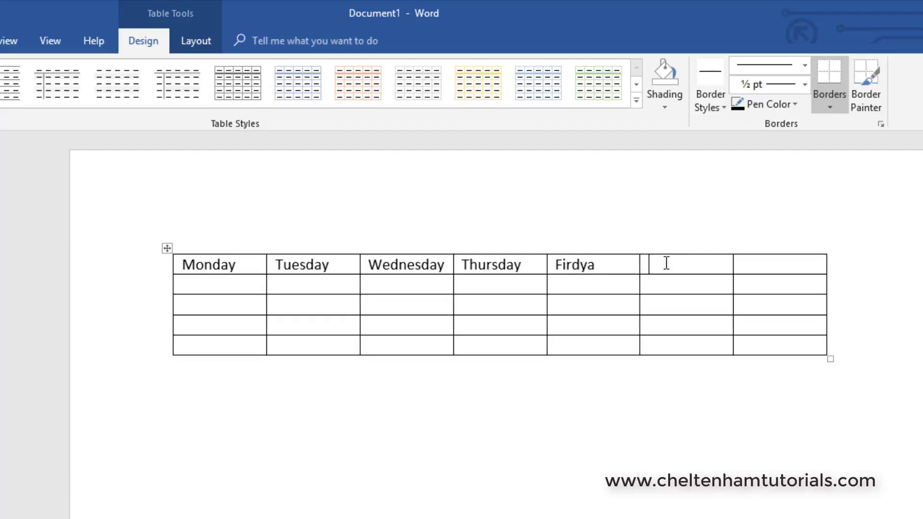
{"action": "left_click", "coordinate": [573, 265]}
{"action": "right_click", "coordinate": [580, 271]}
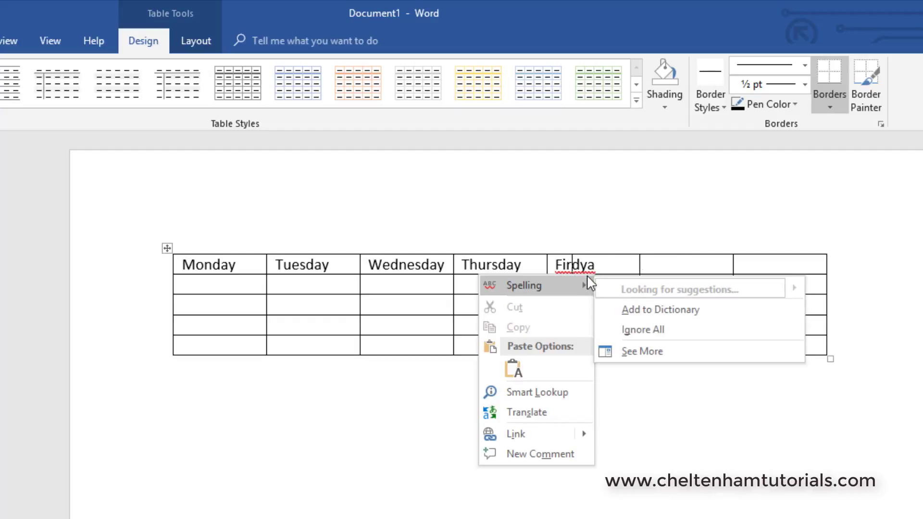
{"action": "left_click", "coordinate": [628, 287]}
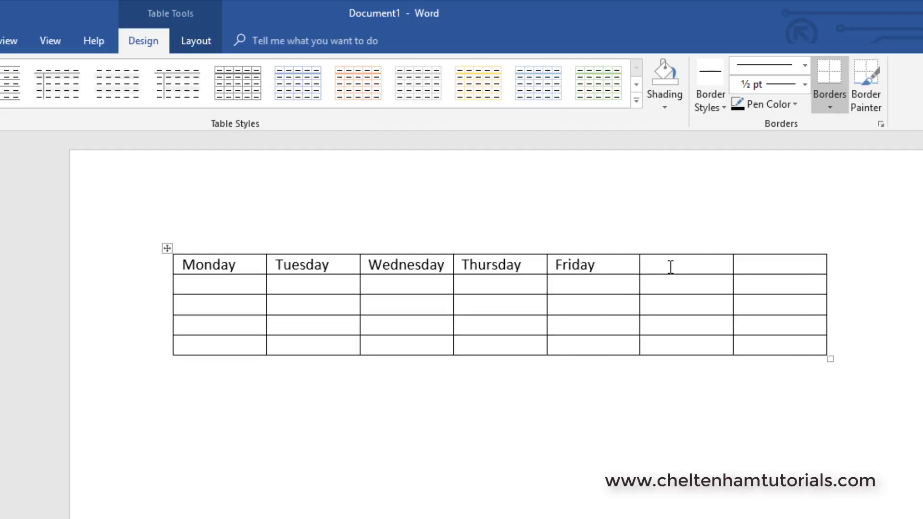
Fill the last two header cells with Saturday and Sunday.
{"action": "left_click", "coordinate": [671, 266]}
{"action": "type", "text": "Satu"}
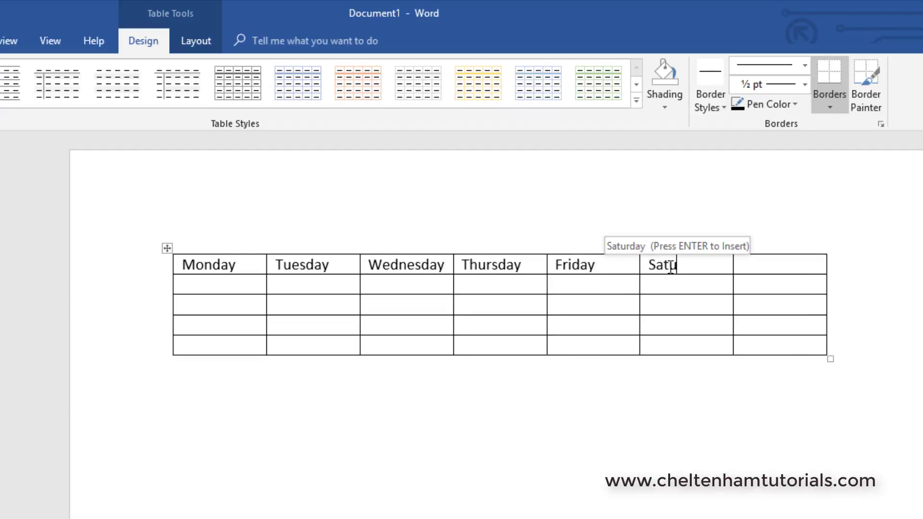
{"action": "type", "text": "rday"}
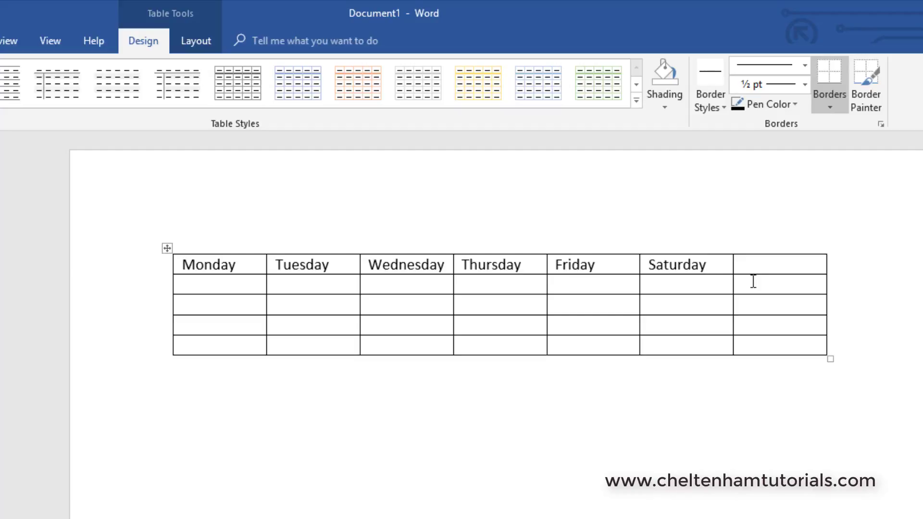
{"action": "left_click", "coordinate": [765, 266]}
{"action": "type", "text": "Sunday"}
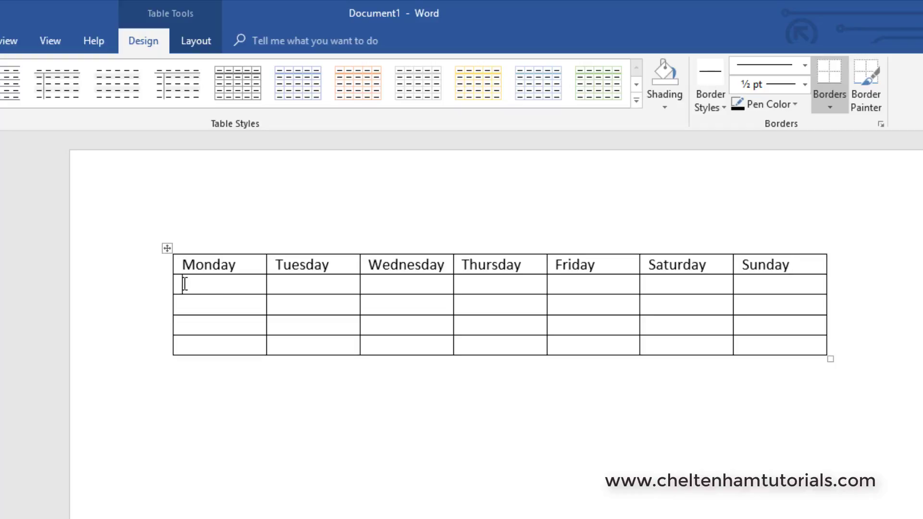
Enter 8, 8, 6, 5, 4, 5, 8 across the first data row.
{"action": "left_click", "coordinate": [217, 284]}
{"action": "type", "text": "8"}
{"action": "key", "text": "Tab"}
{"action": "type", "text": "8"}
{"action": "key", "text": "Tab"}
{"action": "type", "text": "6"}
{"action": "key", "text": "Tab"}
{"action": "type", "text": "5"}
{"action": "key", "text": "Tab"}
{"action": "type", "text": "4"}
{"action": "key", "text": "Tab"}
{"action": "type", "text": "5"}
{"action": "key", "text": "Tab"}
{"action": "type", "text": "8"}
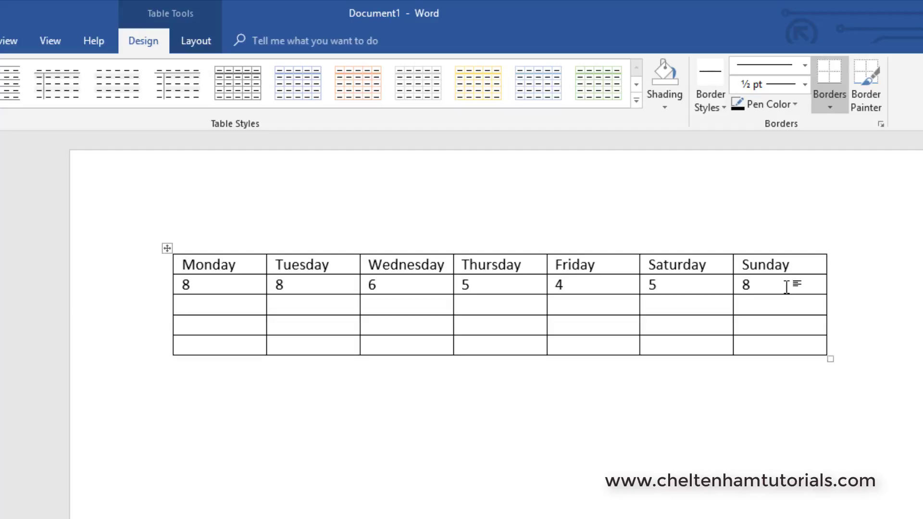
Enter 7, 6, 5, 4, 3, 4, 6 across the second data row.
{"action": "key", "text": "Tab"}
{"action": "type", "text": "7"}
{"action": "key", "text": "Tab"}
{"action": "type", "text": "6"}
{"action": "key", "text": "Tab"}
{"action": "type", "text": "5"}
{"action": "key", "text": "Tab"}
{"action": "type", "text": "4"}
{"action": "key", "text": "Tab"}
{"action": "type", "text": "3"}
{"action": "key", "text": "Tab"}
{"action": "type", "text": "4"}
{"action": "key", "text": "Tab"}
{"action": "type", "text": "6"}
{"action": "key", "text": "Tab"}
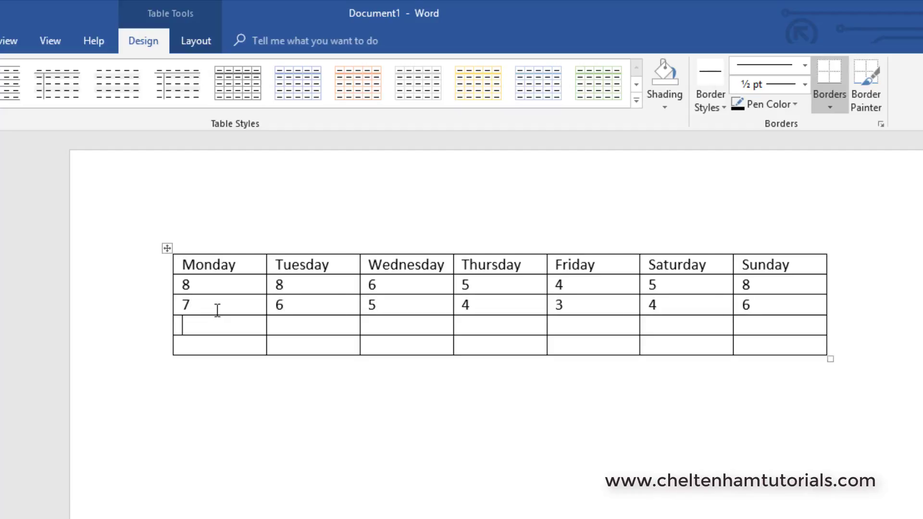
Enter 5, 7, 8, 9, 7, 5, 4 across the third data row.
{"action": "type", "text": "5"}
{"action": "key", "text": "Tab"}
{"action": "type", "text": "7"}
{"action": "key", "text": "Tab"}
{"action": "key", "text": "Tab"}
{"action": "type", "text": "9"}
{"action": "key", "text": "Tab"}
{"action": "type", "text": "7"}
{"action": "key", "text": "Tab"}
{"action": "type", "text": "5"}
Enter 9, 8, 7, 6, 5, 4, 3 across the last row and leave the table.
{"action": "key", "text": "Tab"}
{"action": "type", "text": "4"}
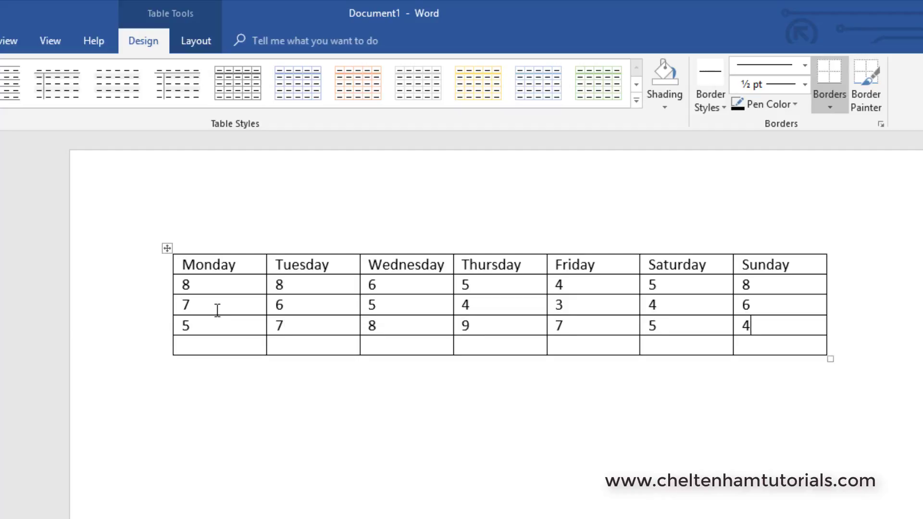
{"action": "key", "text": "Tab"}
{"action": "type", "text": "8"}
{"action": "key", "text": "Tab"}
{"action": "type", "text": "7"}
{"action": "key", "text": "Tab"}
{"action": "type", "text": "6"}
{"action": "key", "text": "Tab"}
{"action": "type", "text": "5"}
{"action": "key", "text": "Tab"}
{"action": "type", "text": "4"}
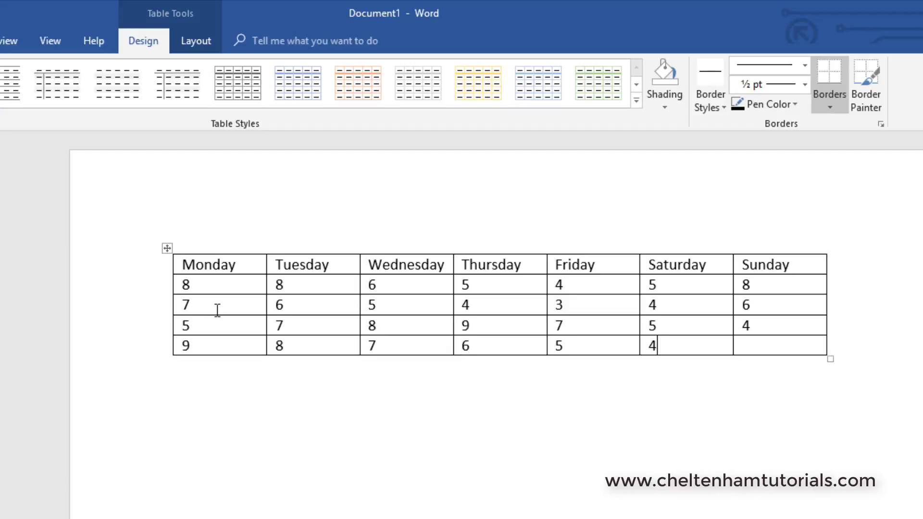
{"action": "key", "text": "Tab"}
{"action": "type", "text": "3"}
{"action": "left_click", "coordinate": [287, 414]}
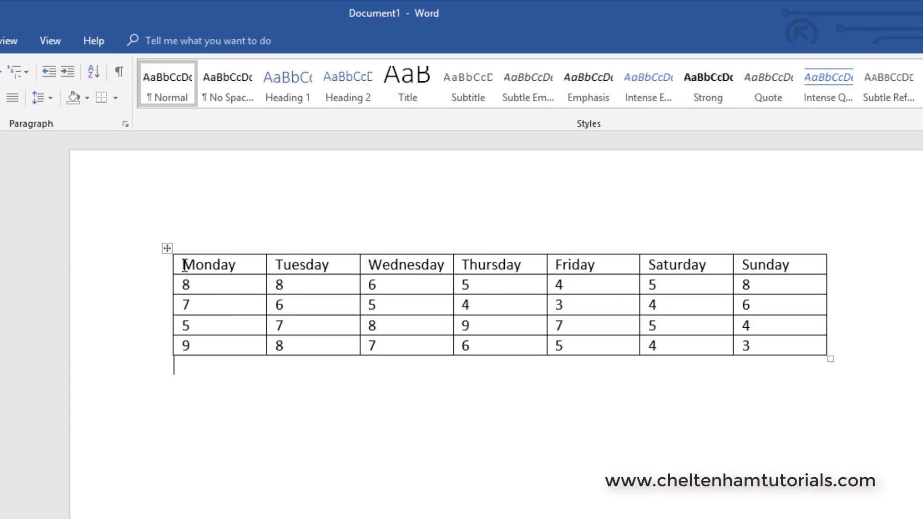
Make the Monday header text bold.
{"action": "double_click", "coordinate": [215, 265]}
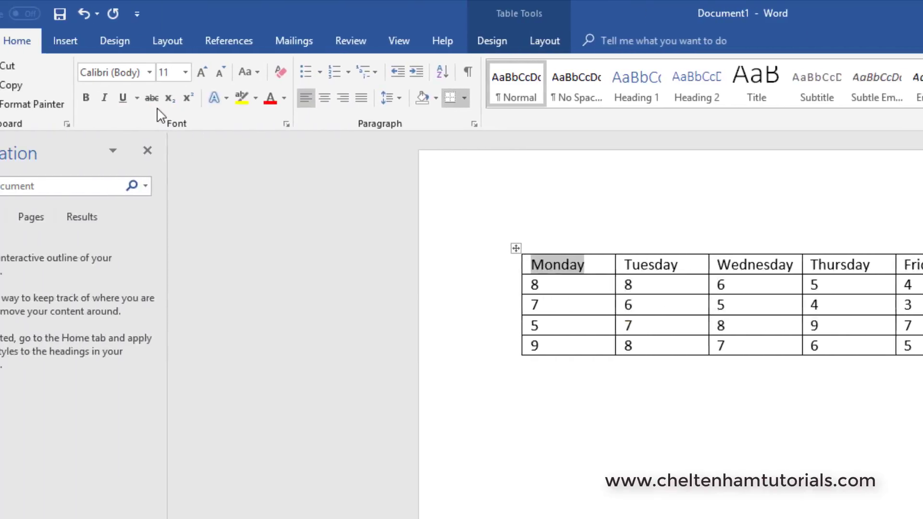
{"action": "left_click", "coordinate": [100, 69]}
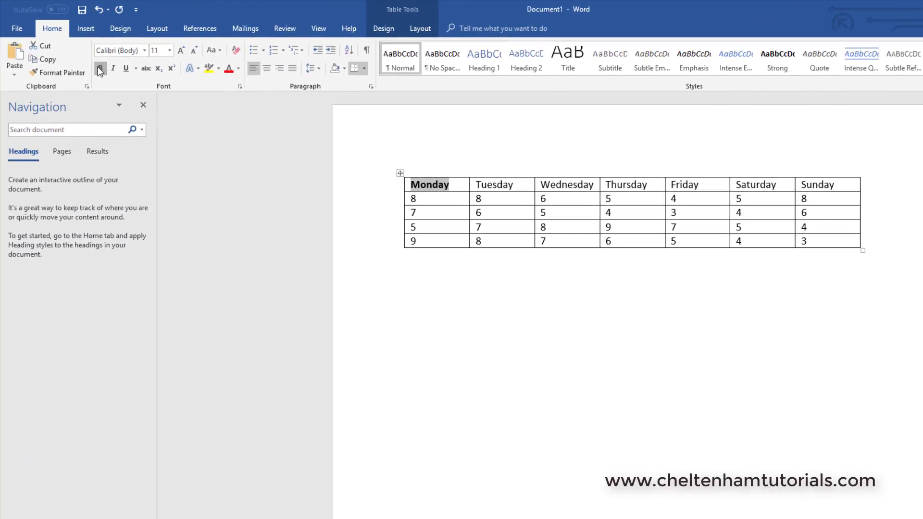
Apply a gold grid table style to the table, then undo the formatting changes.
{"action": "left_click", "coordinate": [490, 370]}
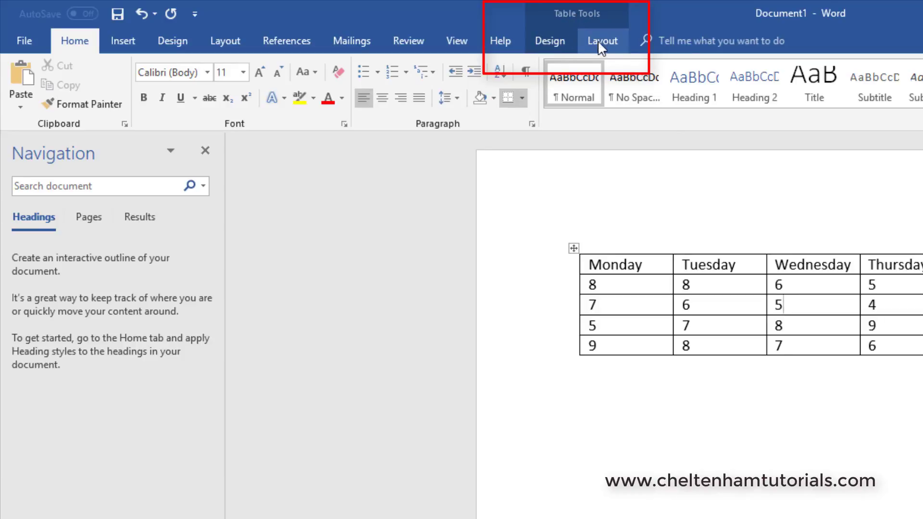
{"action": "left_click", "coordinate": [553, 42]}
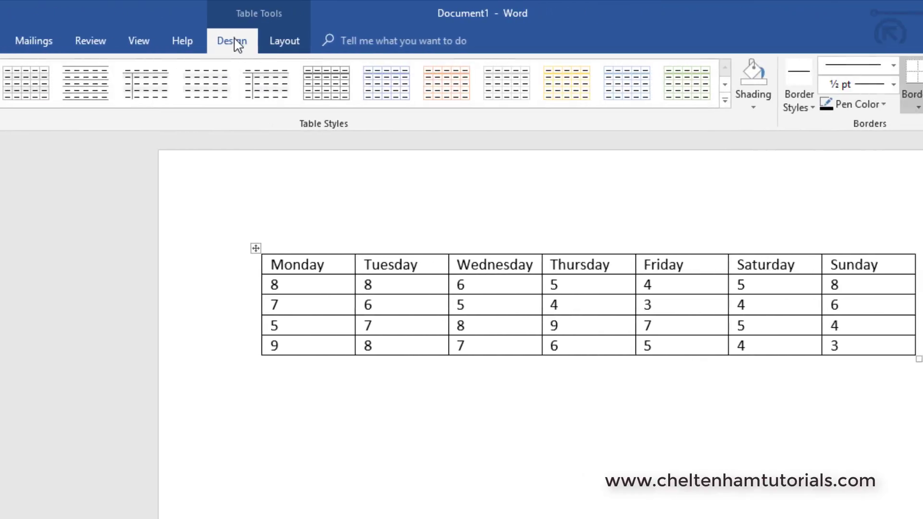
{"action": "left_click", "coordinate": [567, 89]}
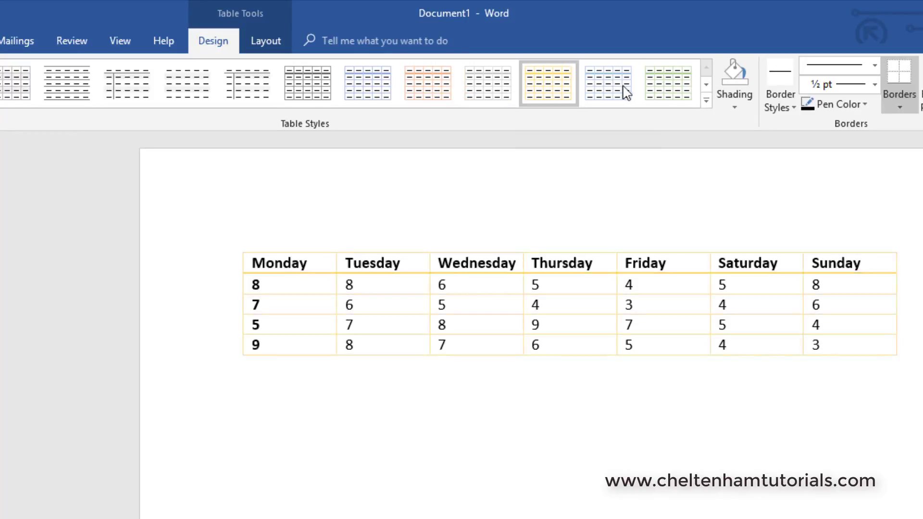
{"action": "left_click", "coordinate": [705, 101]}
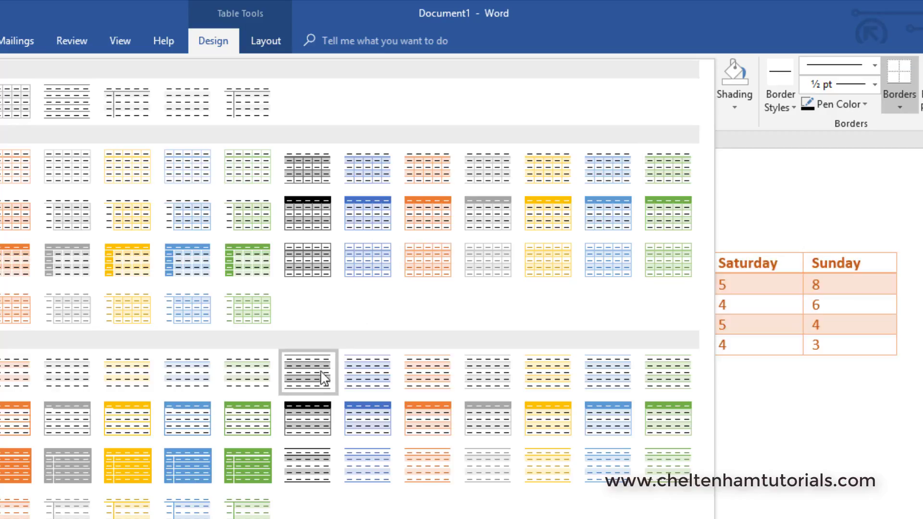
{"action": "left_click", "coordinate": [136, 433]}
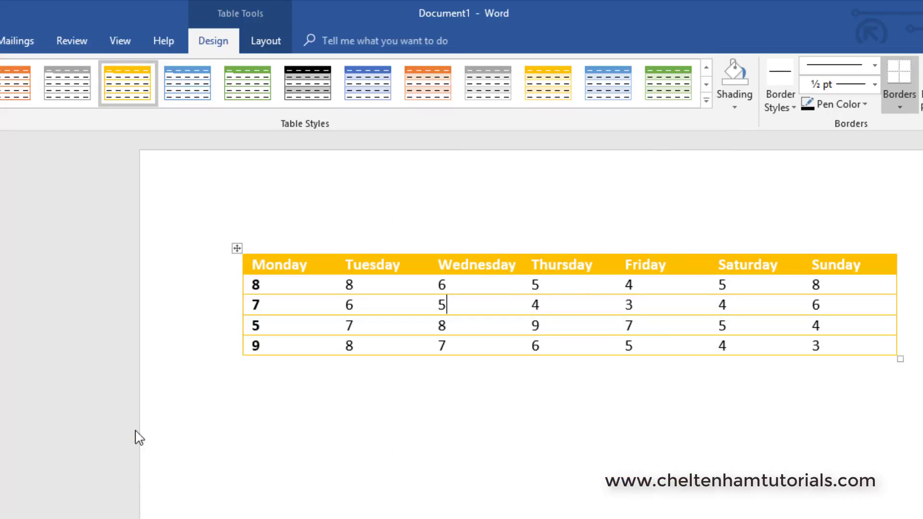
{"action": "left_click", "coordinate": [325, 512]}
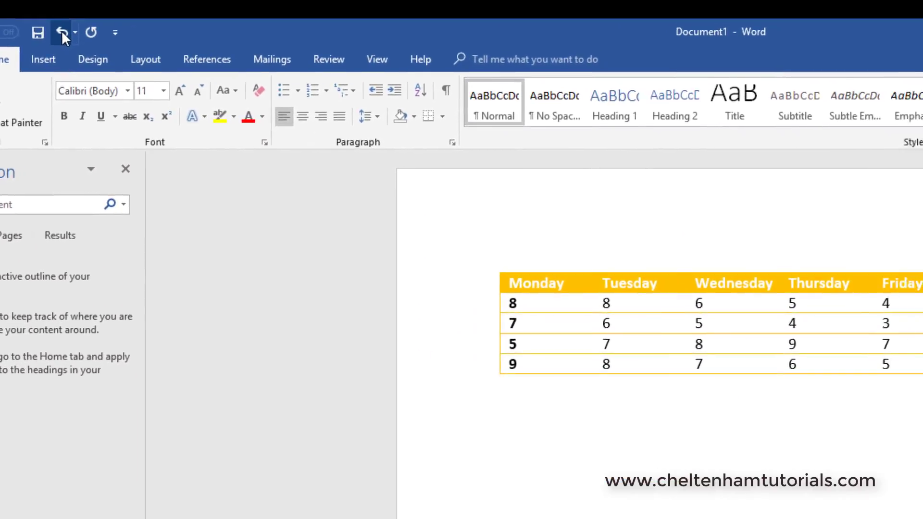
{"action": "left_click", "coordinate": [62, 33]}
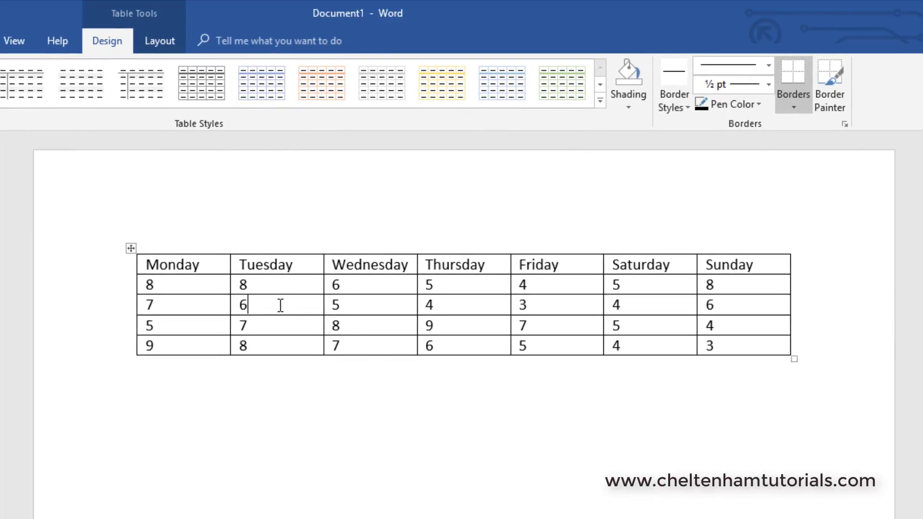
Select the Monday column using the table Select Column command.
{"action": "left_click", "coordinate": [163, 42]}
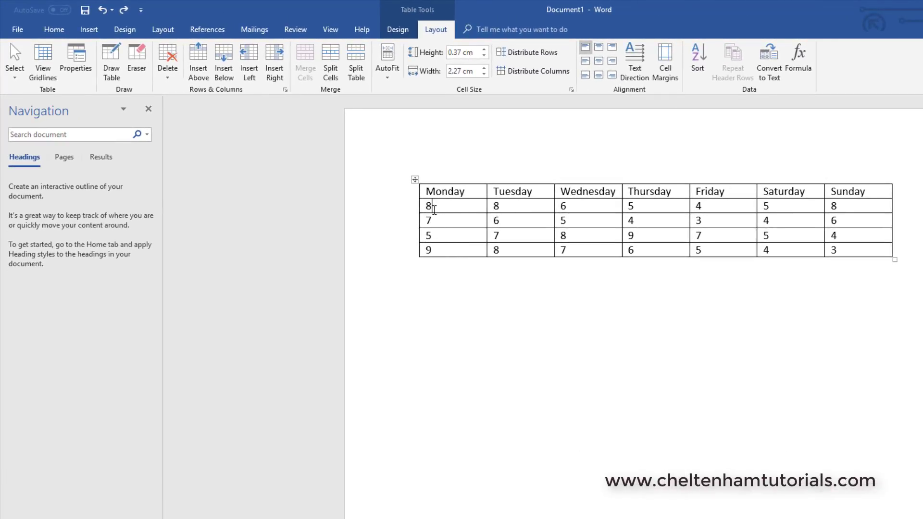
{"action": "left_click", "coordinate": [14, 77]}
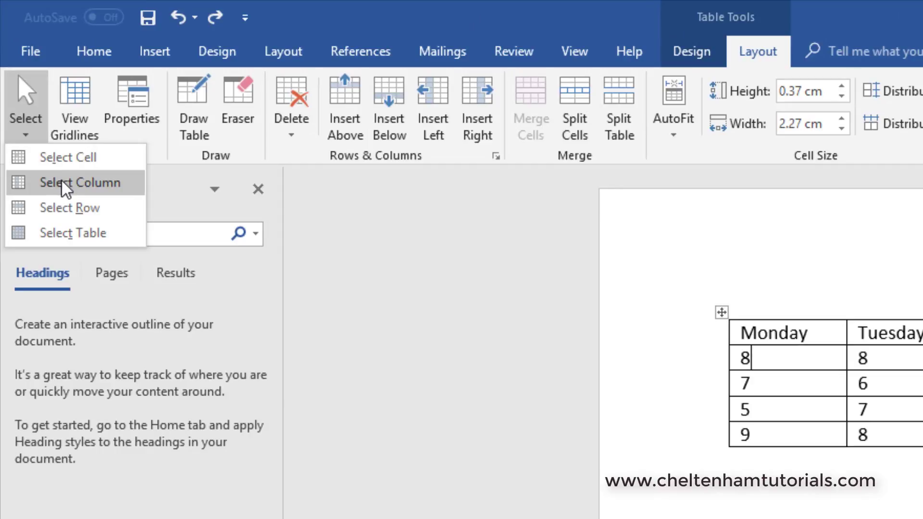
{"action": "left_click", "coordinate": [63, 186]}
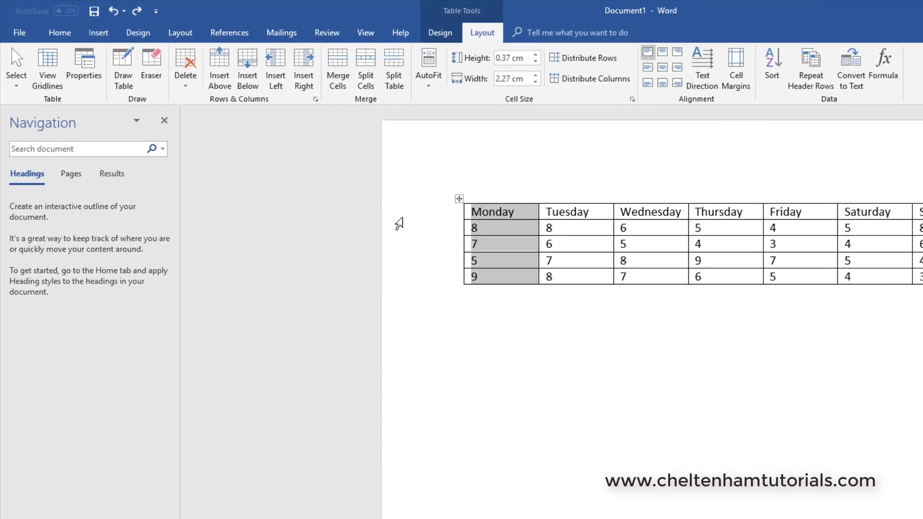
Select the first data row of the table using the Select Row command.
{"action": "left_click", "coordinate": [486, 227]}
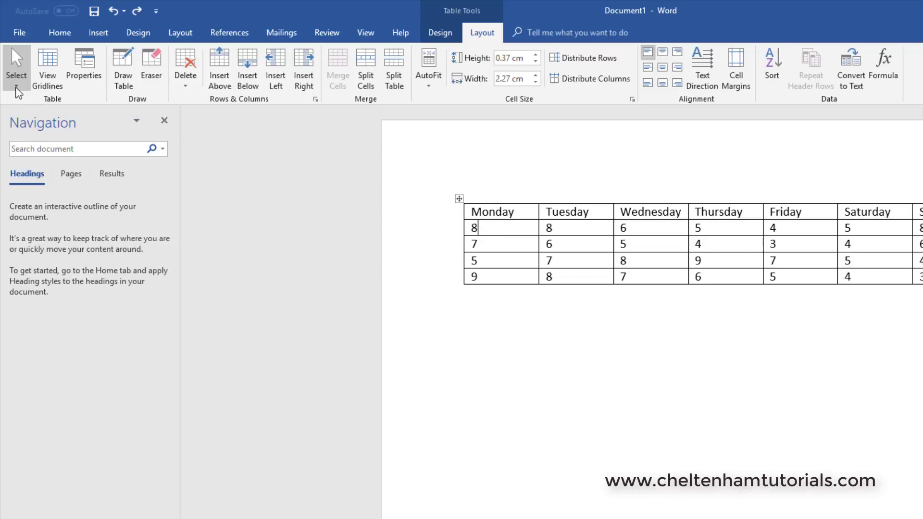
{"action": "left_click", "coordinate": [16, 85]}
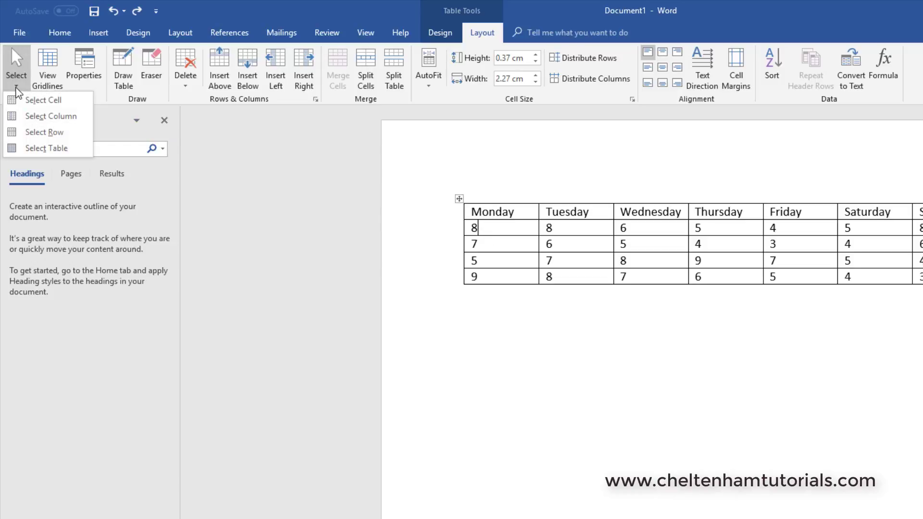
{"action": "left_click", "coordinate": [33, 132]}
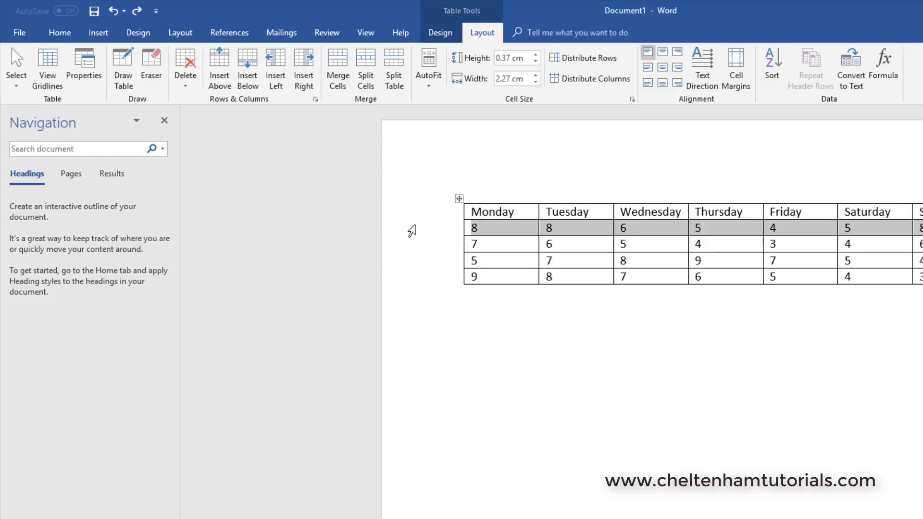
Select the entire table using the table Select Table command, then deselect it.
{"action": "left_click", "coordinate": [490, 235]}
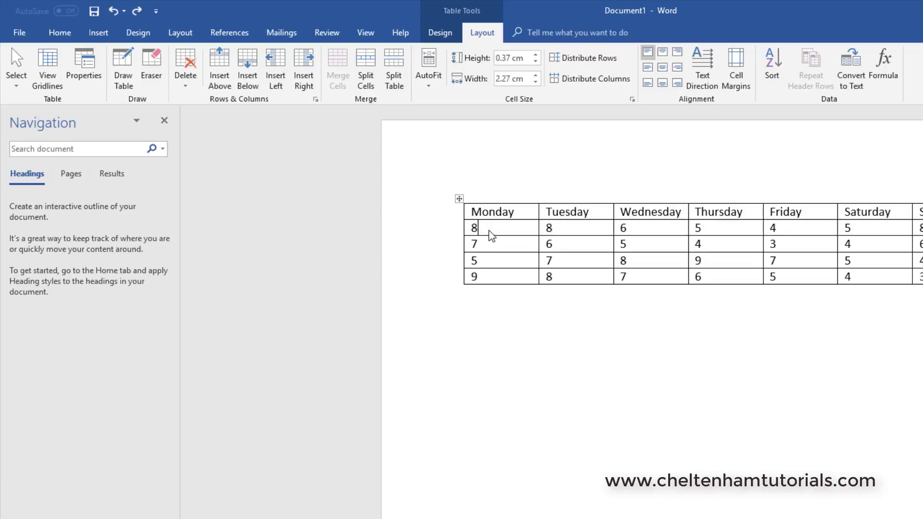
{"action": "left_click", "coordinate": [16, 79]}
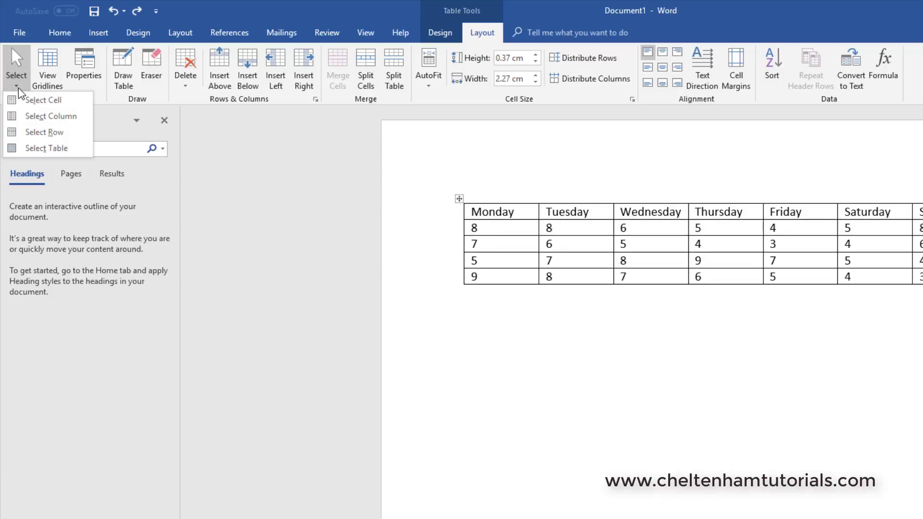
{"action": "left_click", "coordinate": [38, 148]}
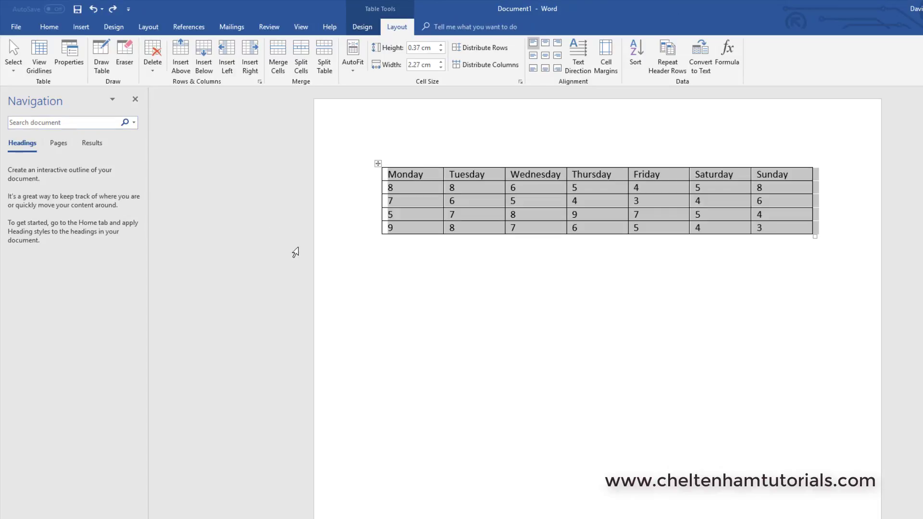
{"action": "left_click", "coordinate": [354, 292]}
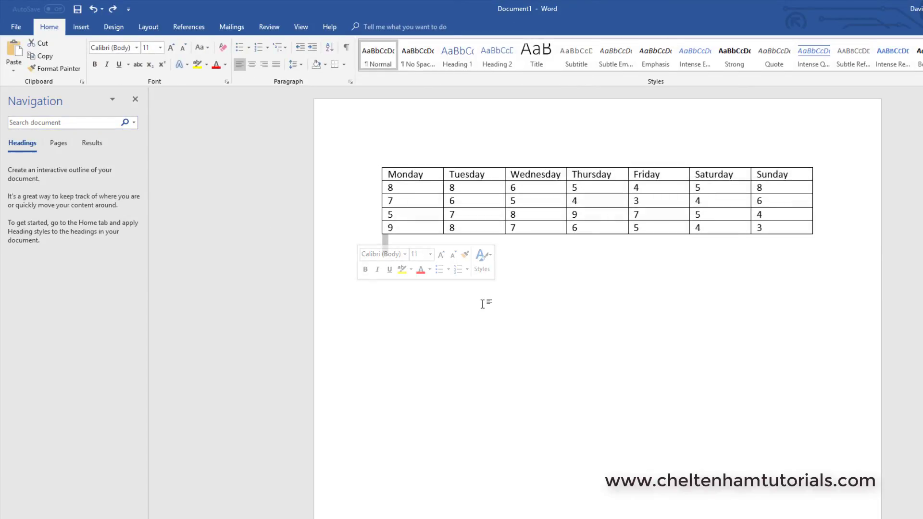
Select the Monday-to-Sunday header row from the page margin beside it, then deselect it.
{"action": "left_click", "coordinate": [439, 263]}
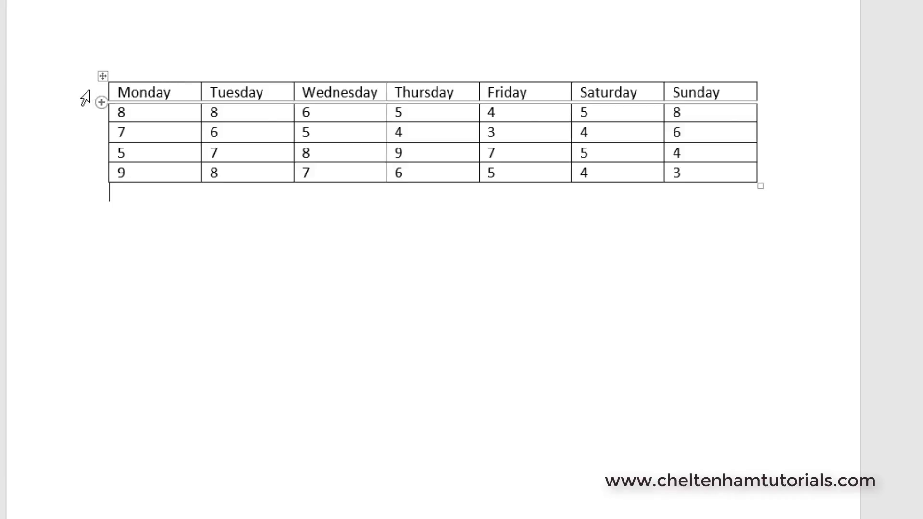
{"action": "left_click", "coordinate": [86, 95]}
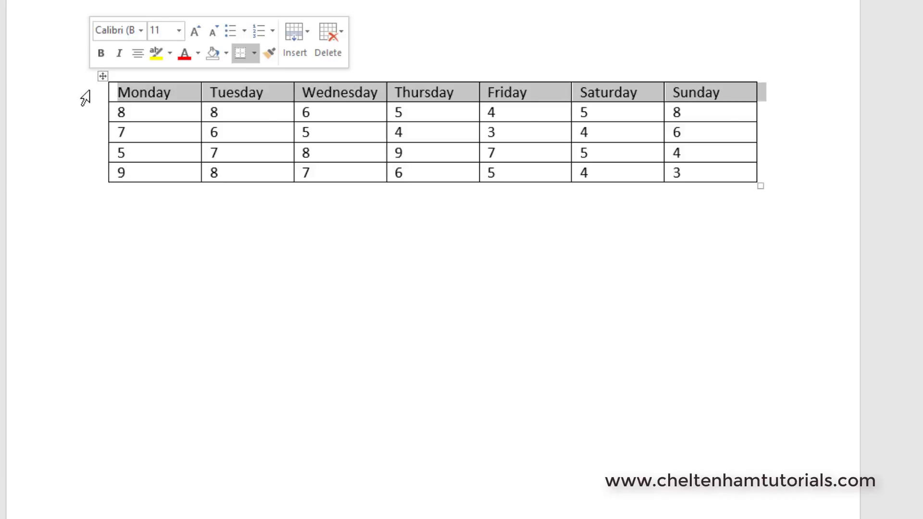
{"action": "left_click", "coordinate": [118, 245]}
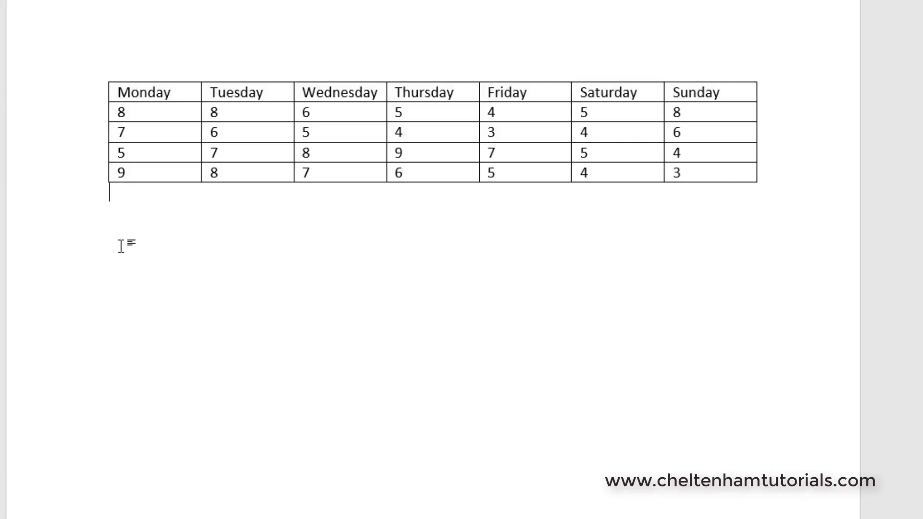